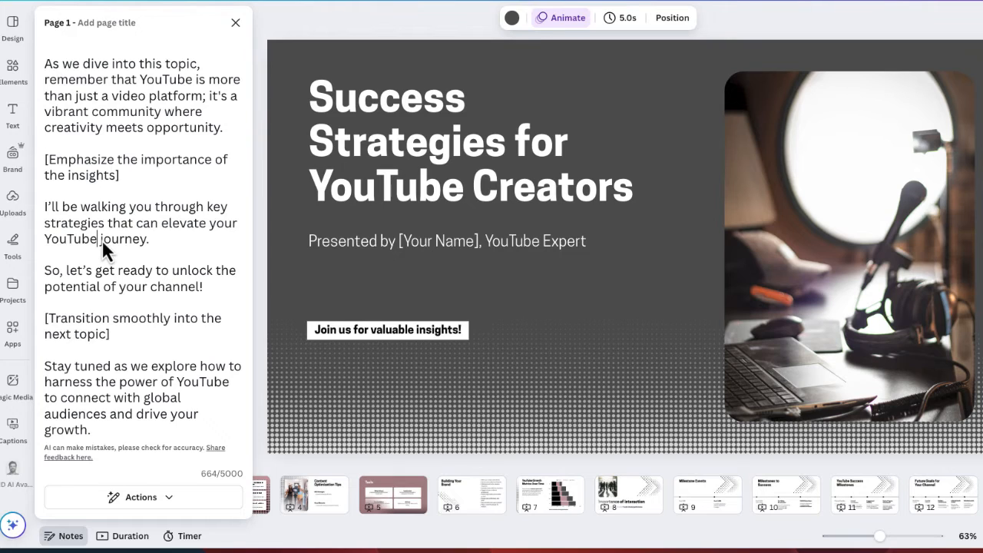
Rewrite page 1's presenter notes with the Rewrite action and read through the new version.
drag(149, 238, 126, 235)
scroll(154, 257, up, 3)
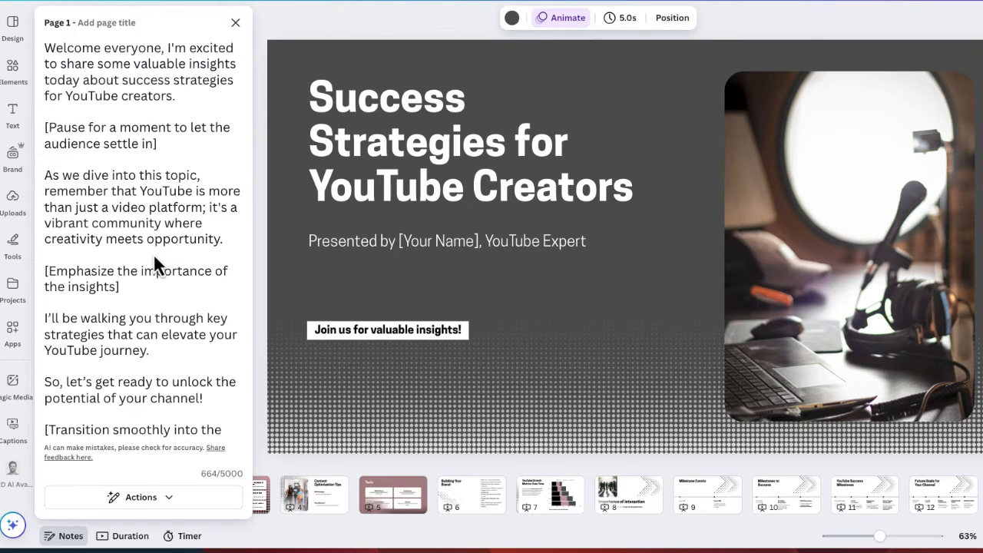
click(172, 501)
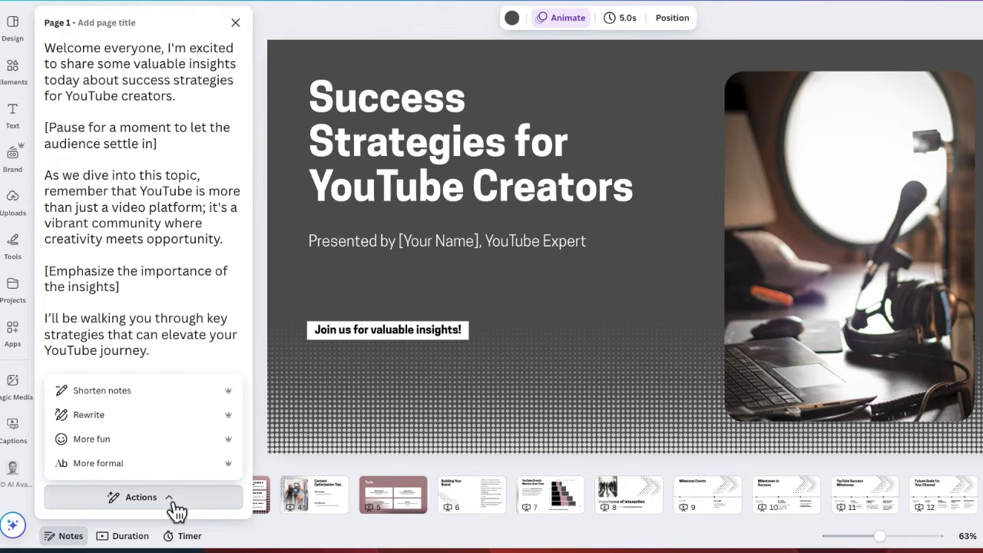
click(148, 413)
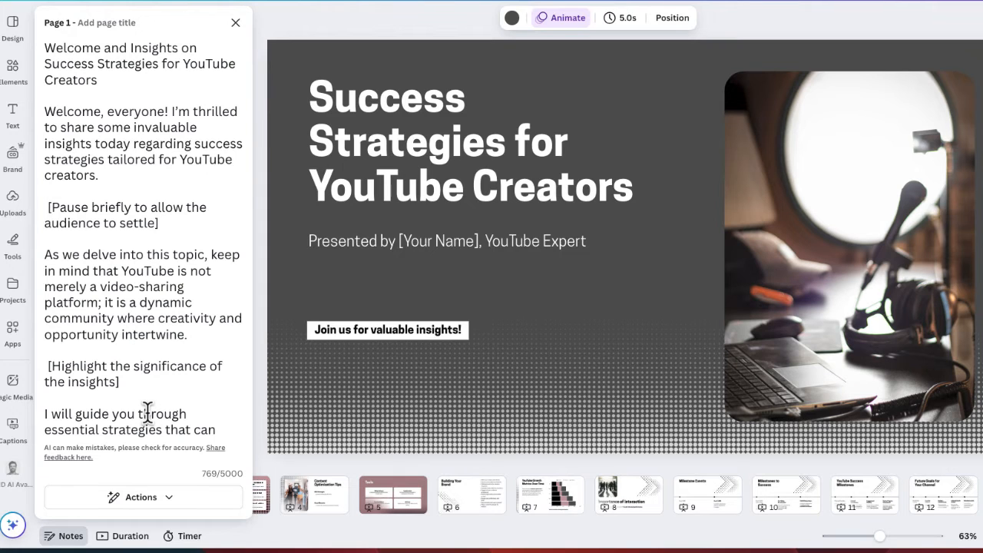
scroll(175, 350, down, 3)
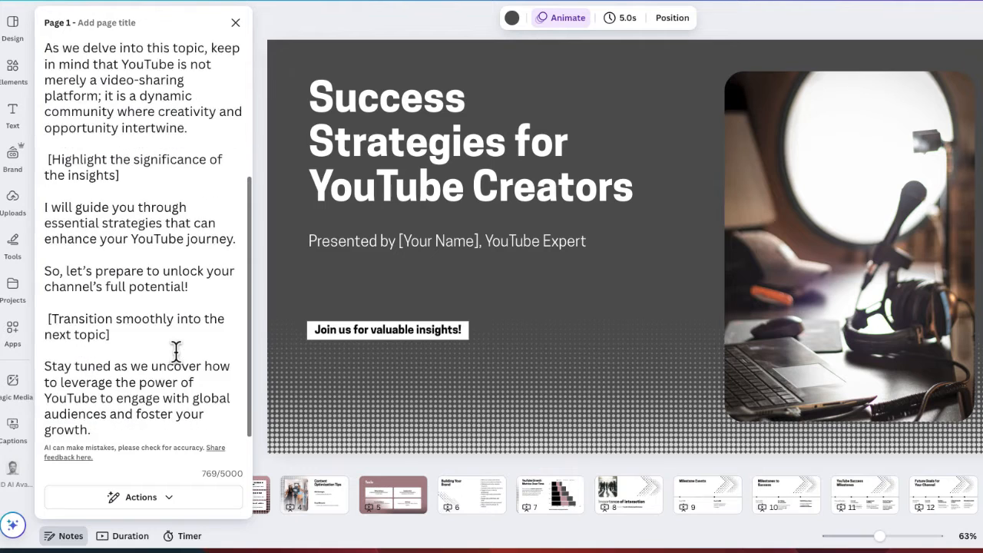
scroll(175, 350, up, 3)
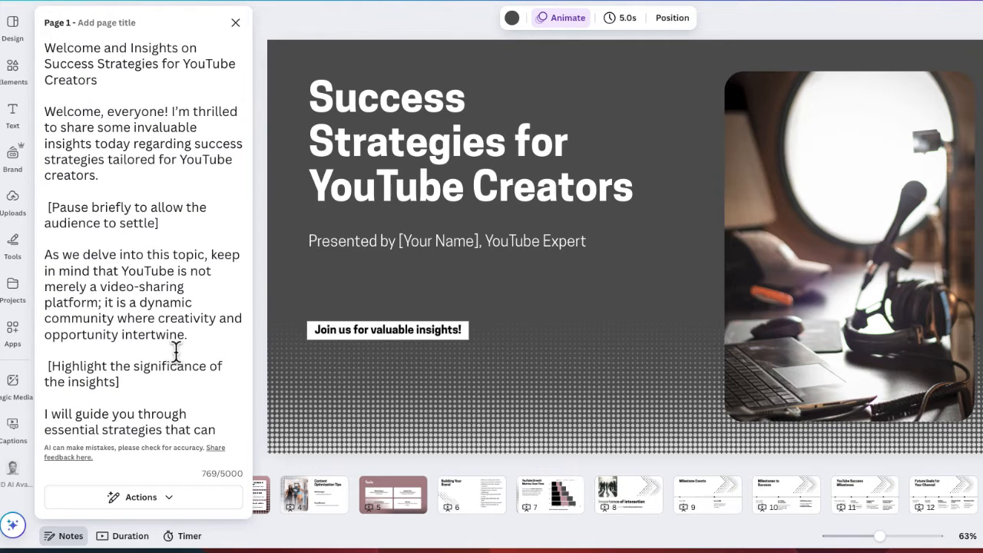
Shorten page 1's notes and split them into three paragraphs, breaking before "YouTube is more" and "I will share".
click(164, 498)
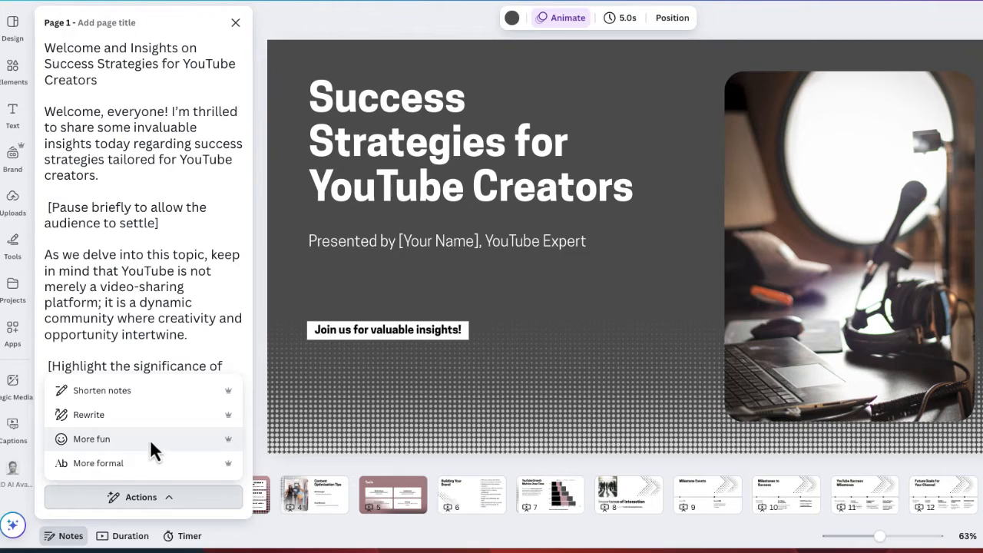
click(113, 390)
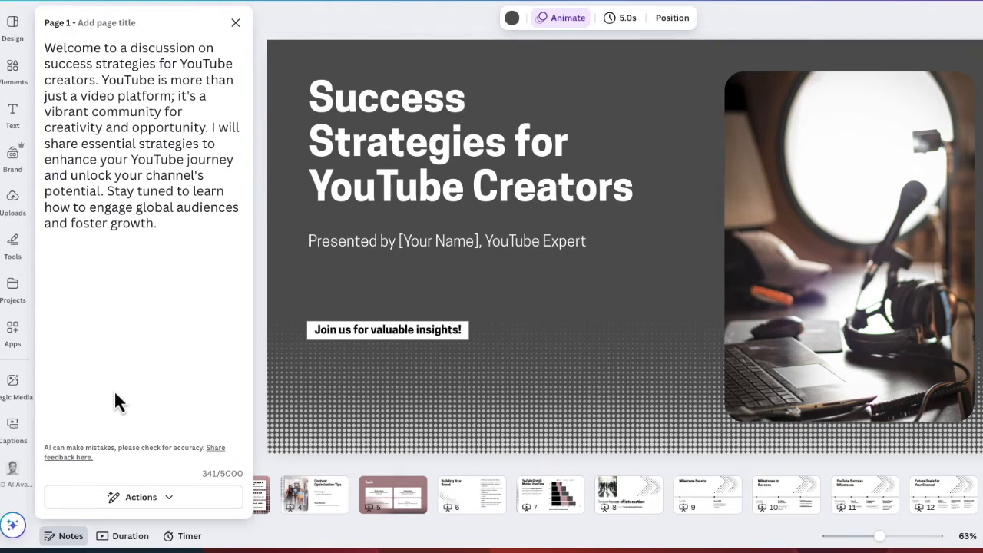
click(103, 81)
key(Return)
key(Return)
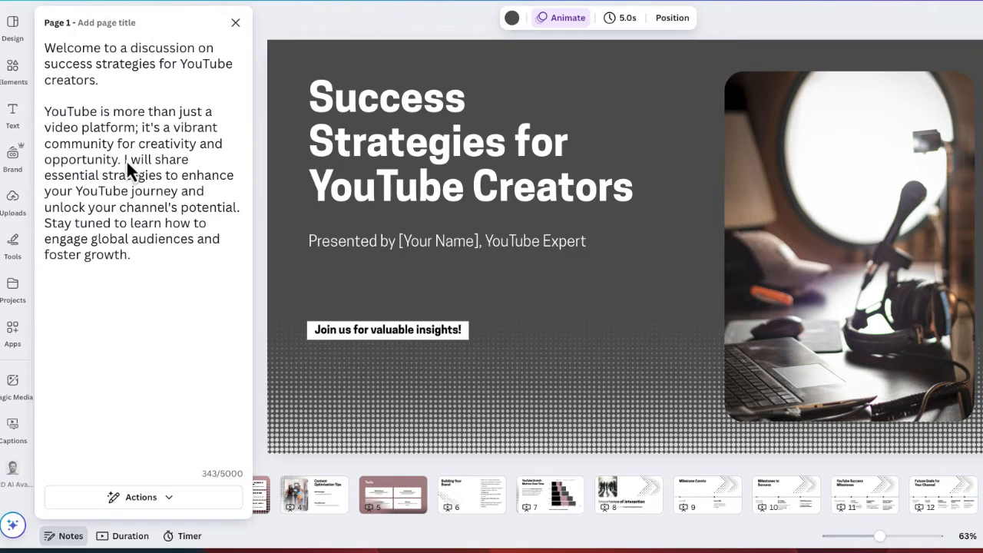
key(Return)
key(Return)
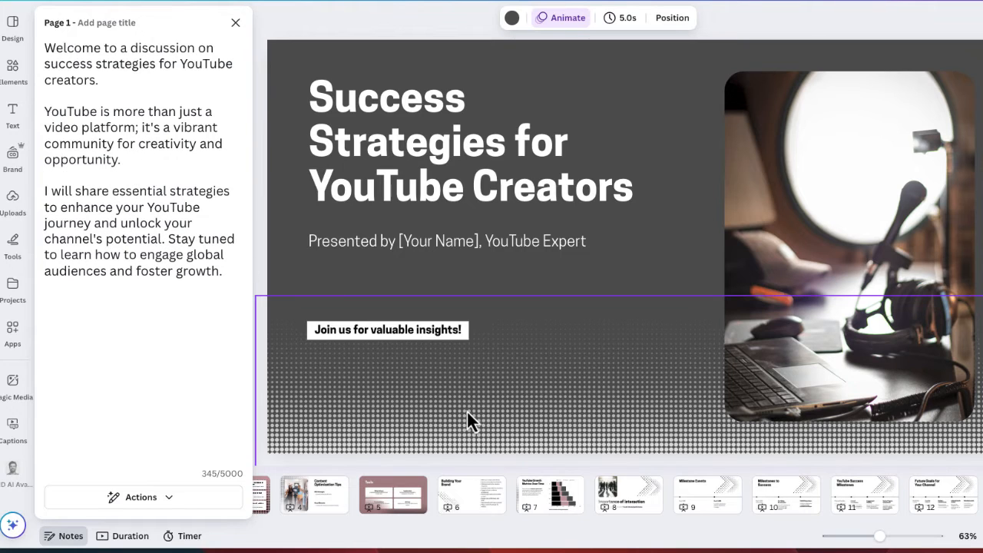
Generate presenter notes for page 6, Building Your Brand.
click(472, 503)
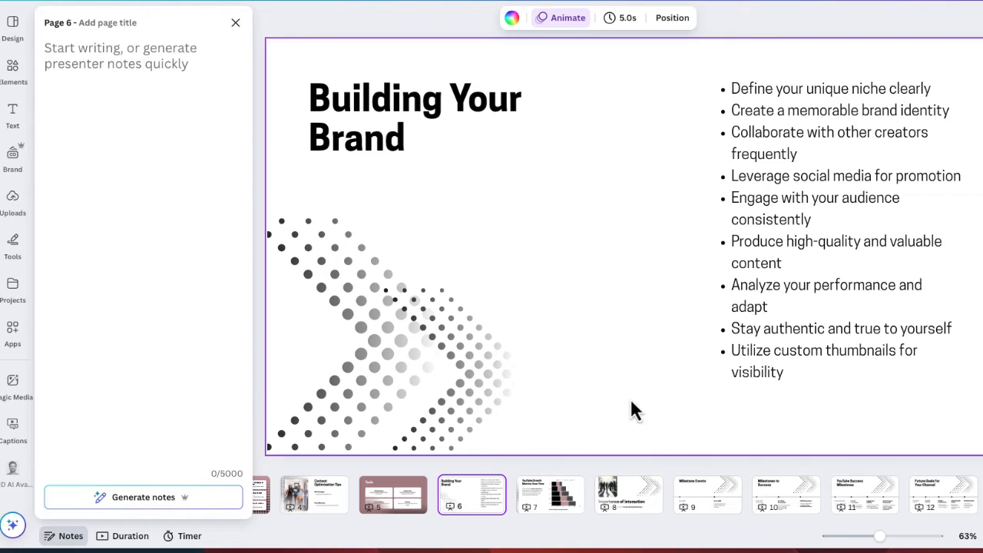
click(152, 499)
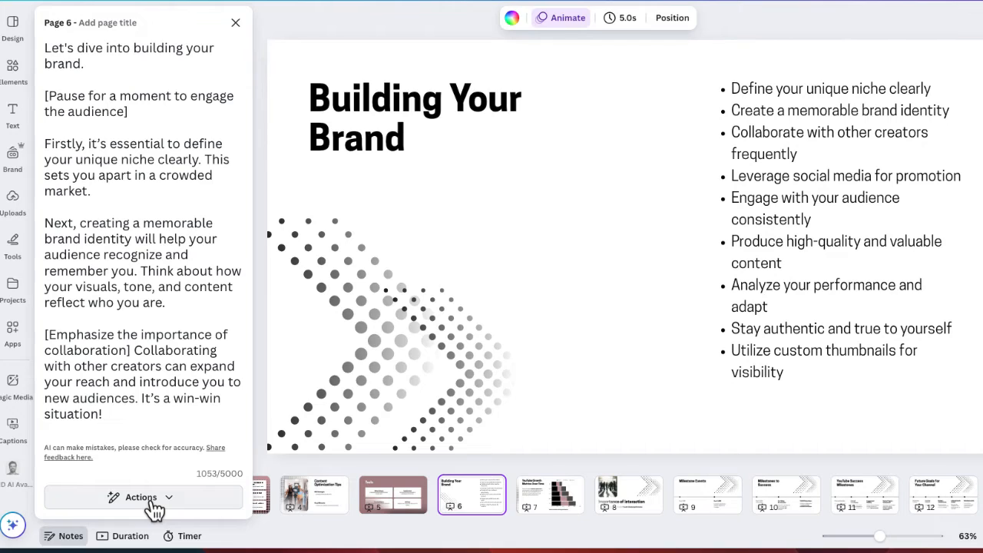
Restyle page 6's notes with the More fun action, followed by the More formal action.
click(178, 507)
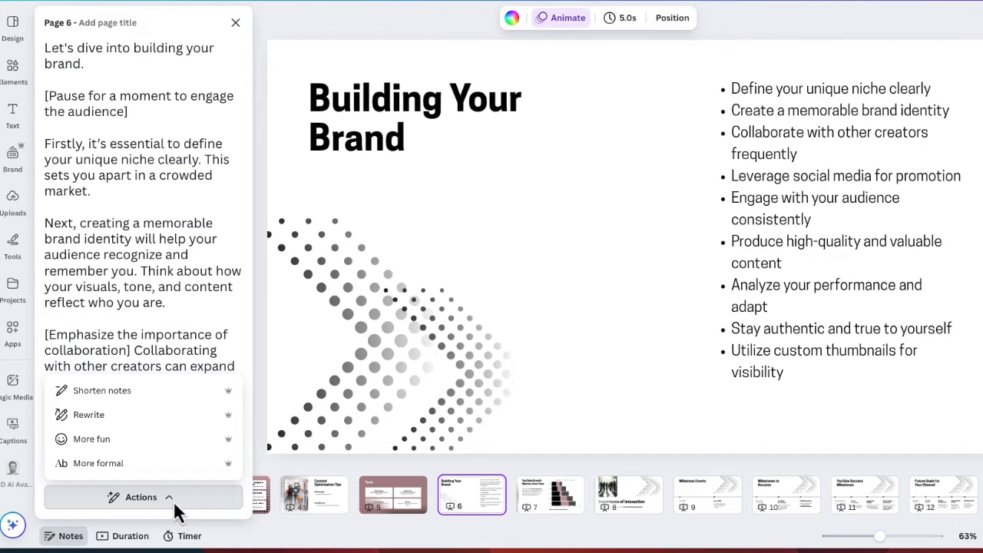
click(109, 439)
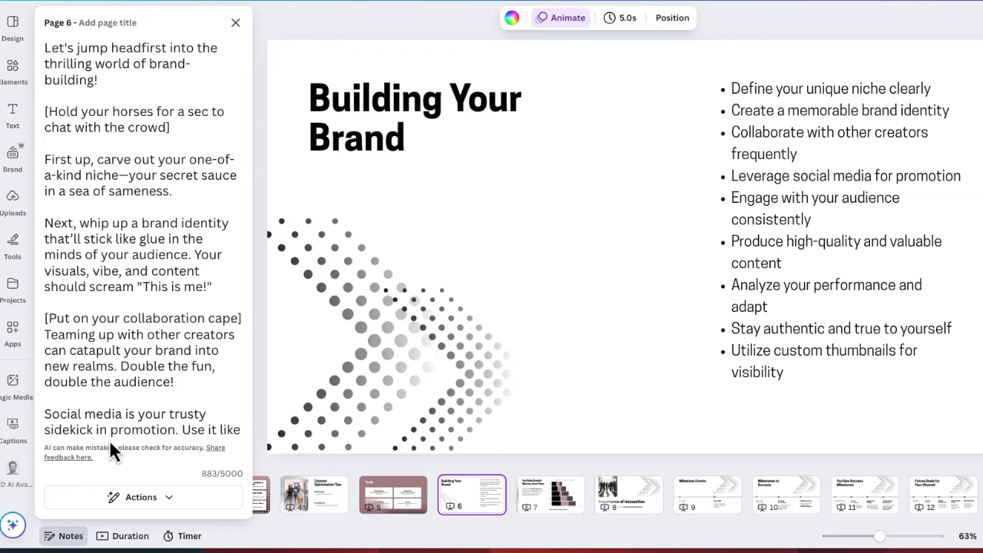
click(169, 505)
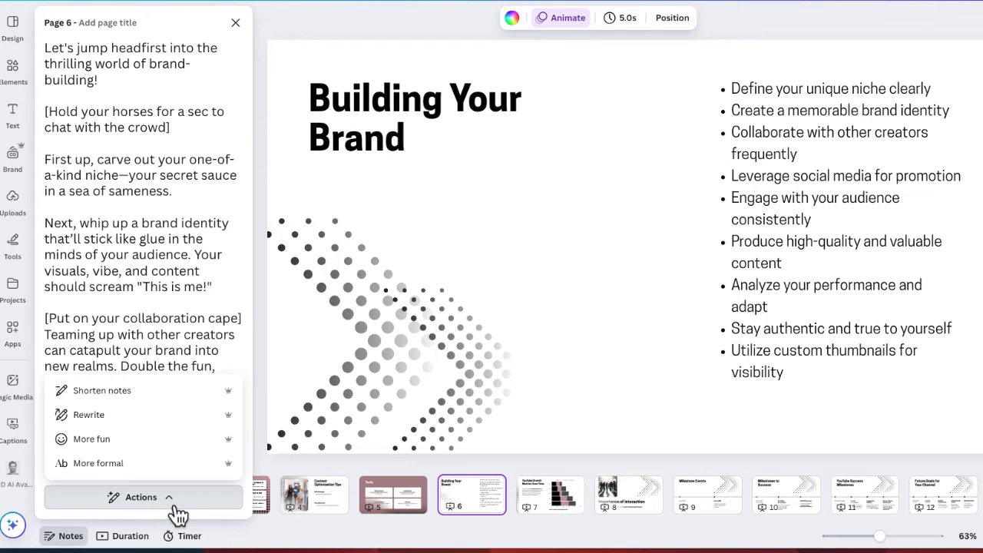
click(132, 469)
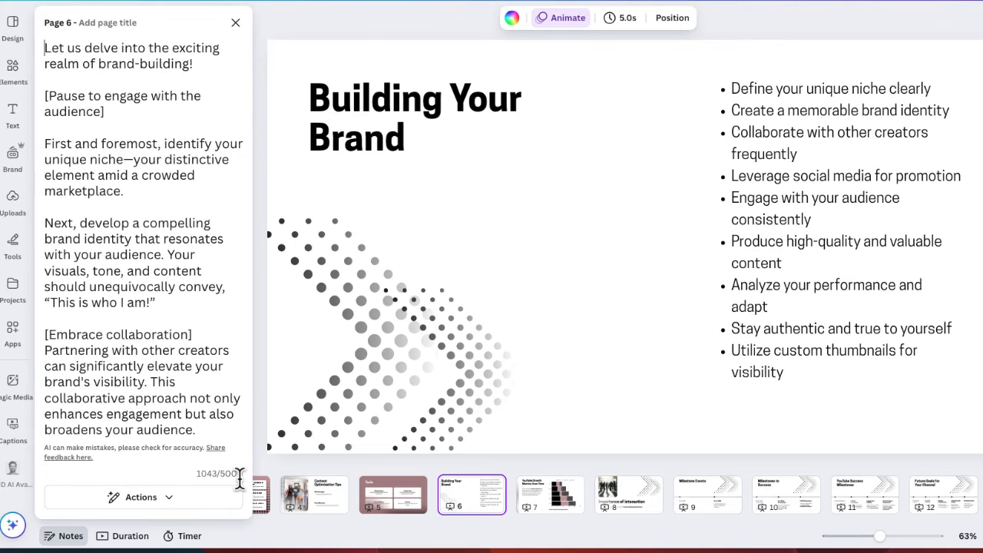
Generate presenter notes for page 3, Key Strategies for Growth, and page 4, Content Optimization Tips, and close the notes.
click(302, 510)
click(208, 507)
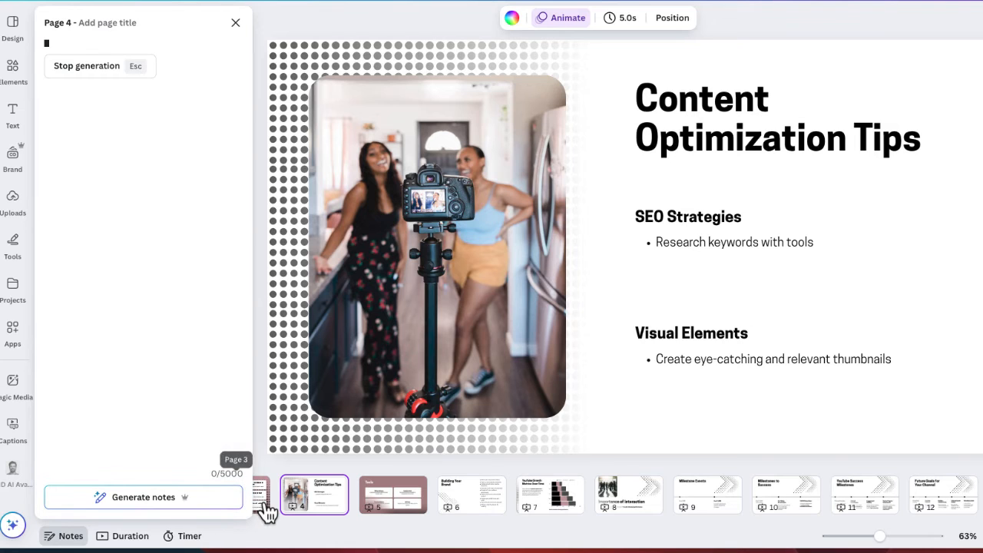
click(263, 511)
click(217, 505)
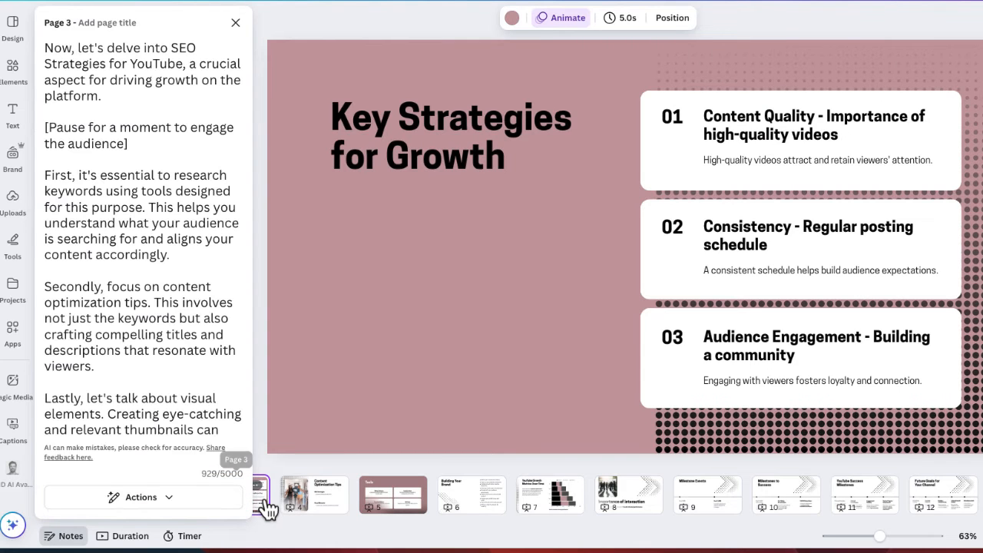
click(305, 498)
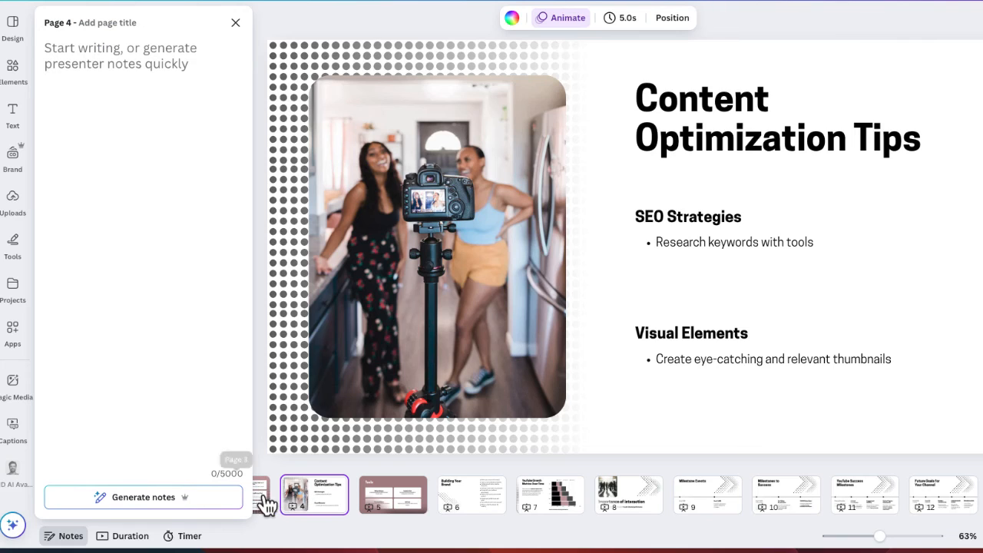
click(207, 501)
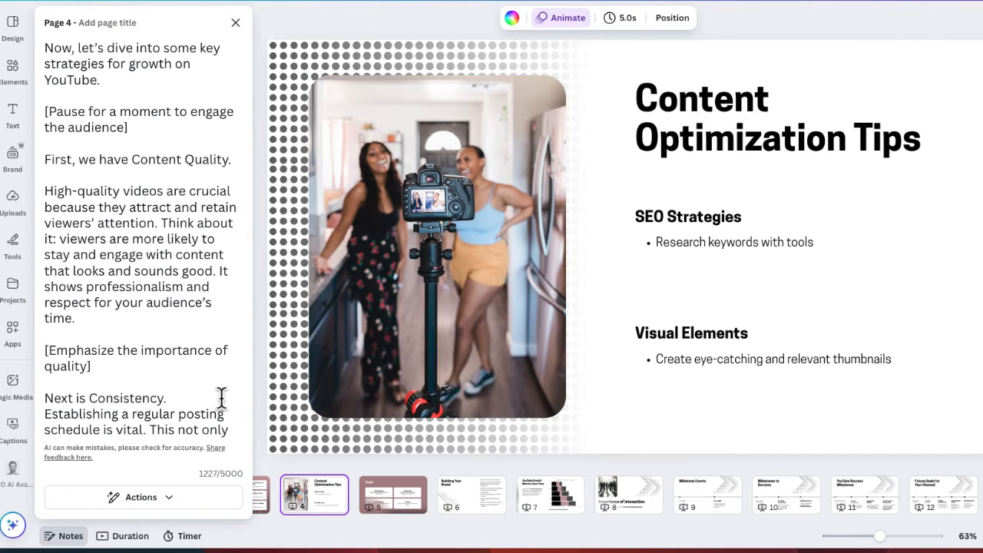
click(236, 23)
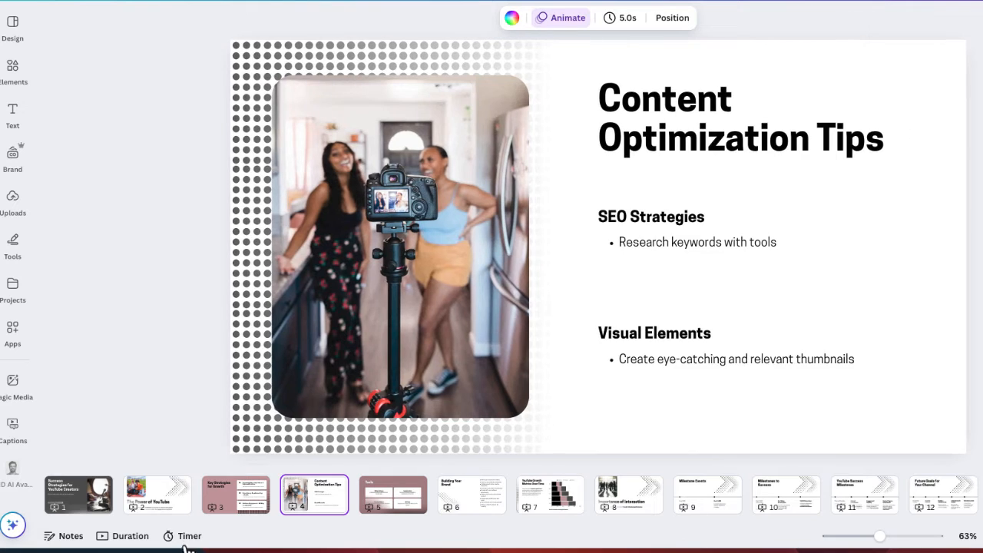
Generate presenter notes for page 2, The Power of YouTube, and close the notes.
click(159, 507)
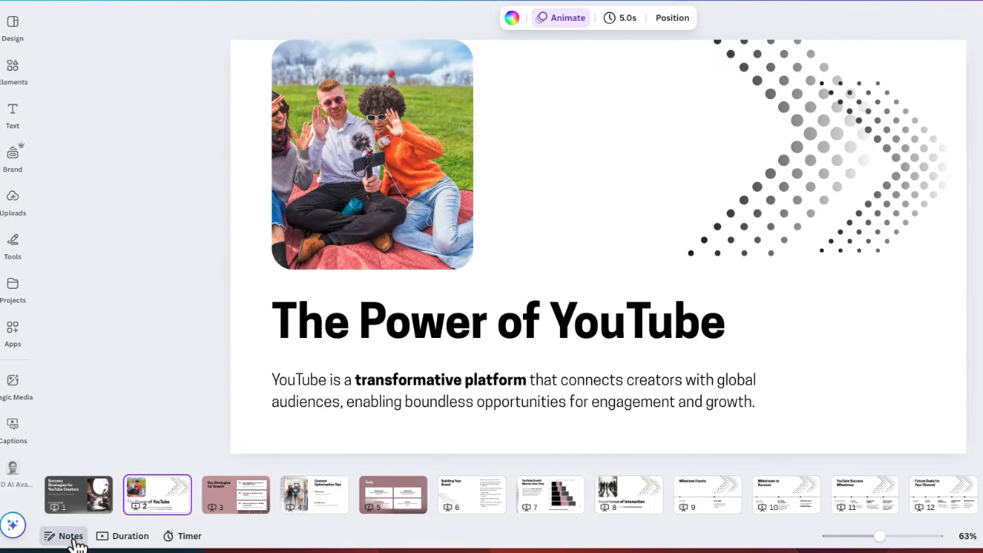
click(70, 536)
click(136, 508)
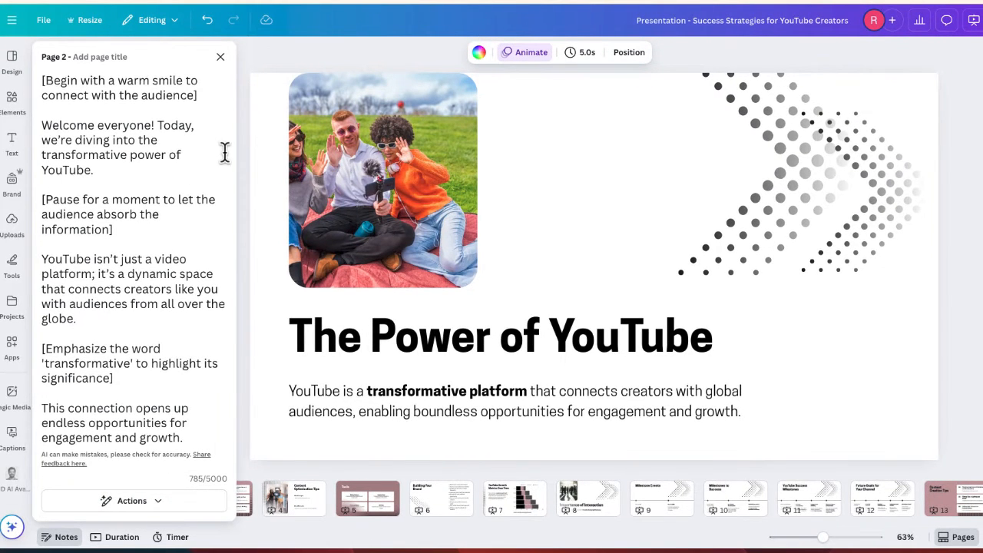
click(221, 60)
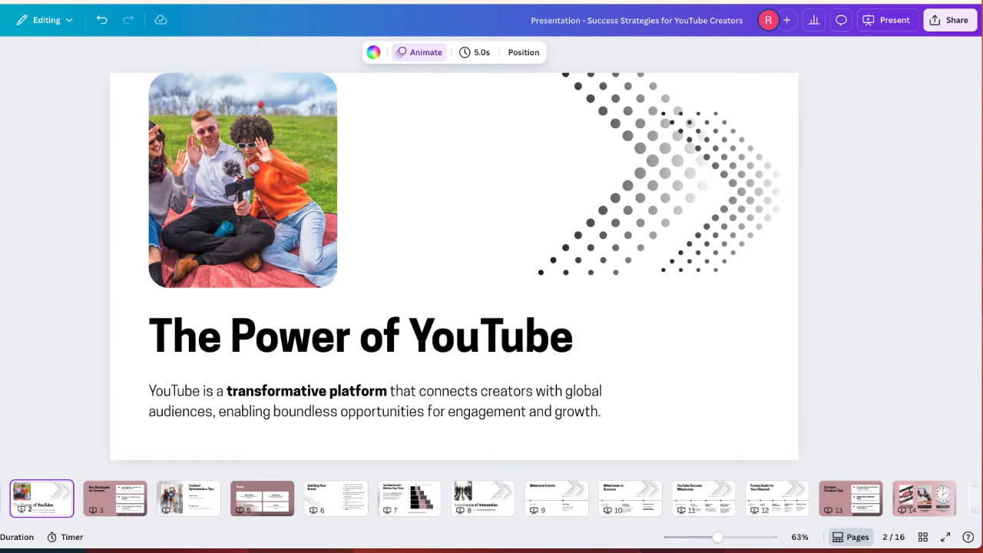
Preview page 2 in full-screen presentation mode and look through its additional presenting options.
click(888, 23)
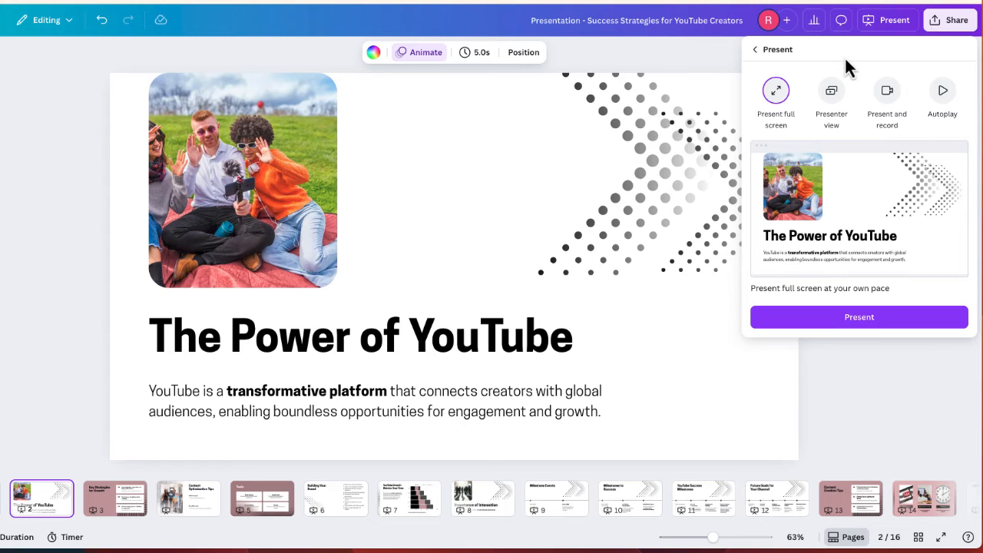
click(792, 328)
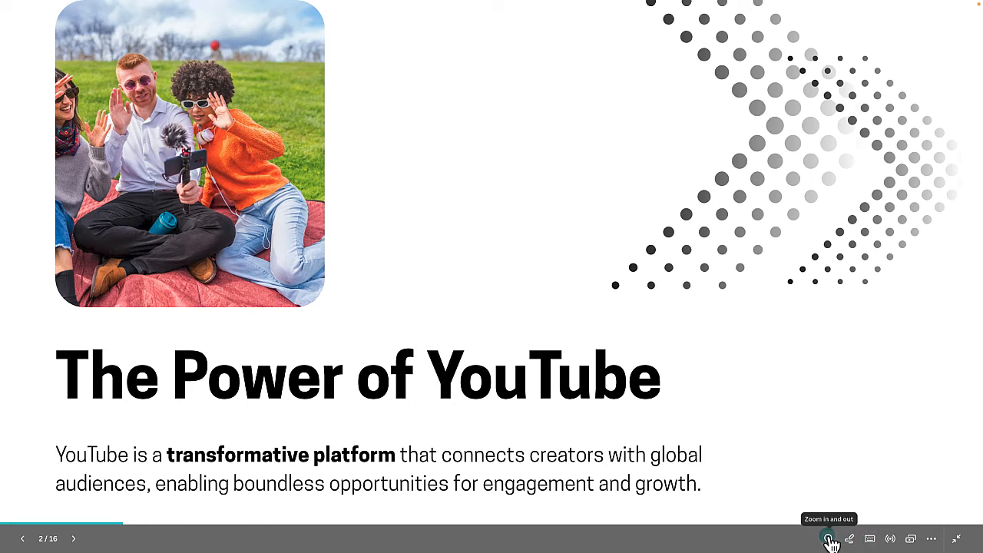
click(931, 540)
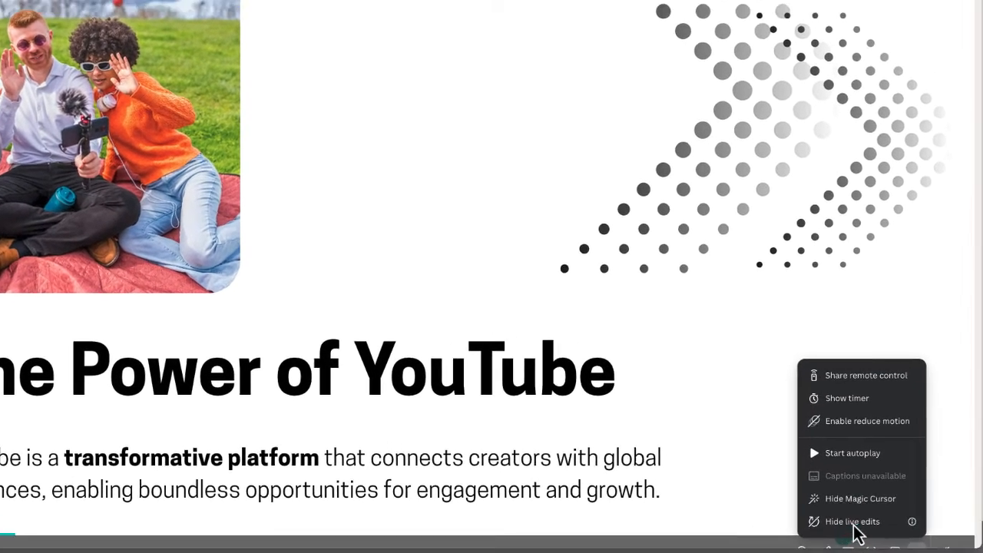
key(Escape)
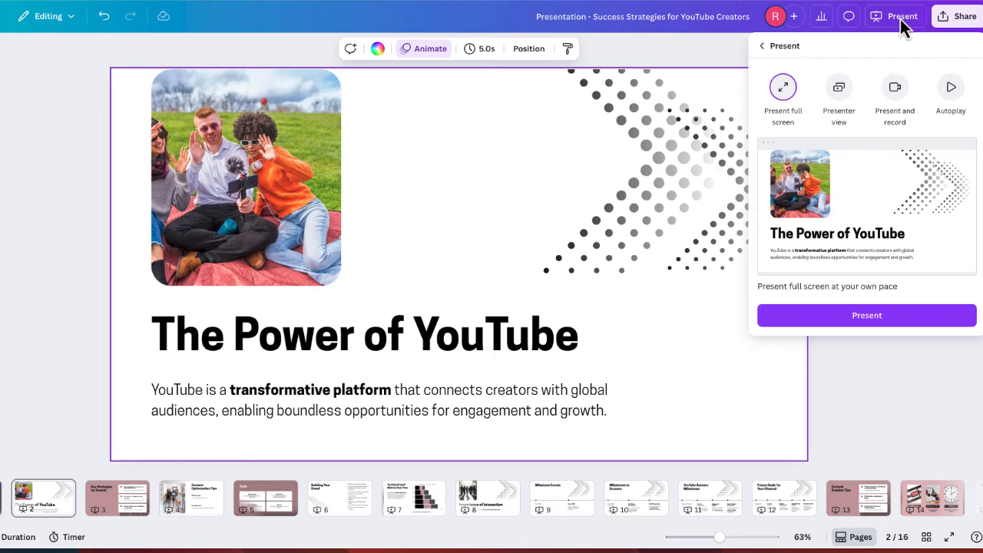
Start the presentation in Presenter view and allow the site to manage windows on all displays.
click(839, 91)
click(878, 324)
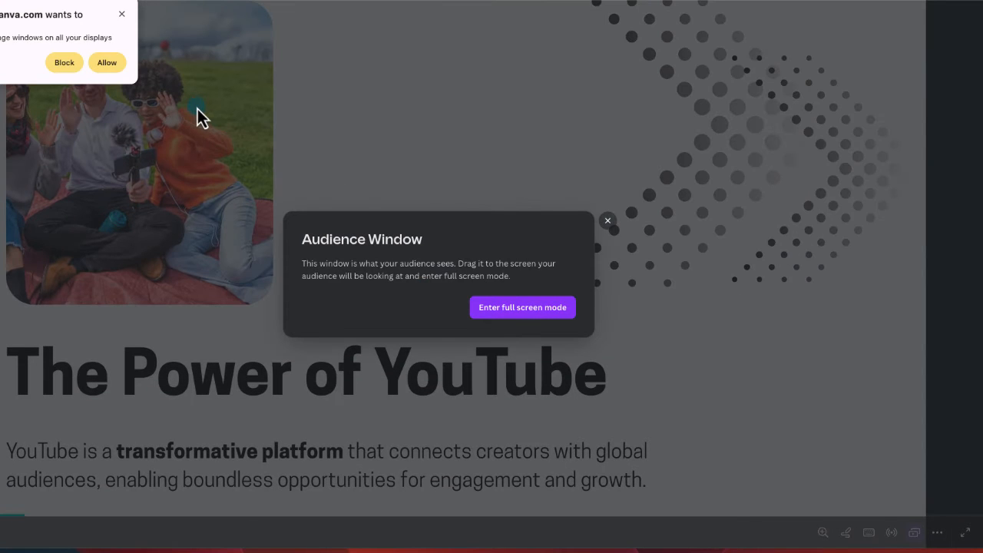
click(107, 63)
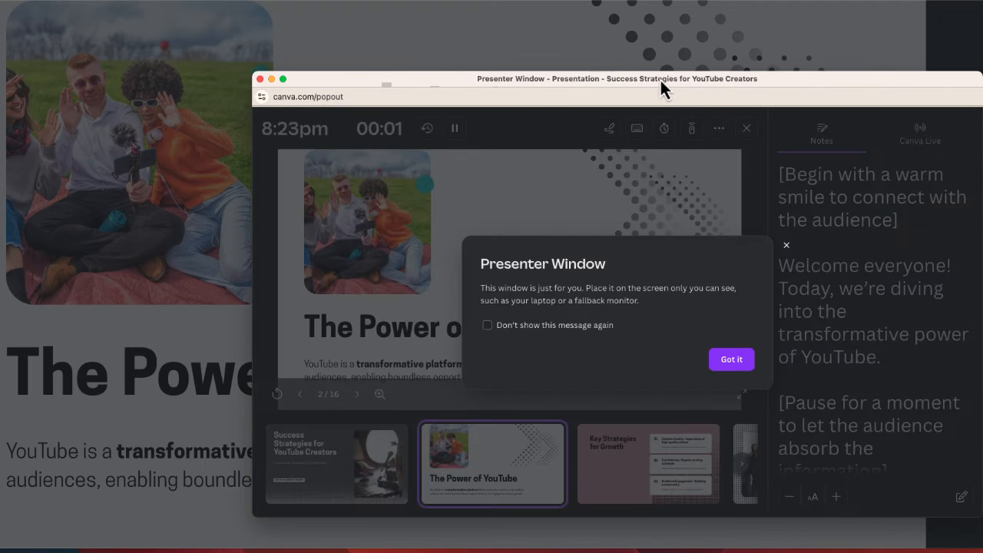
Move the Presenter Window out of the way and put the Audience Window into full-screen mode.
drag(658, 79, 422, 83)
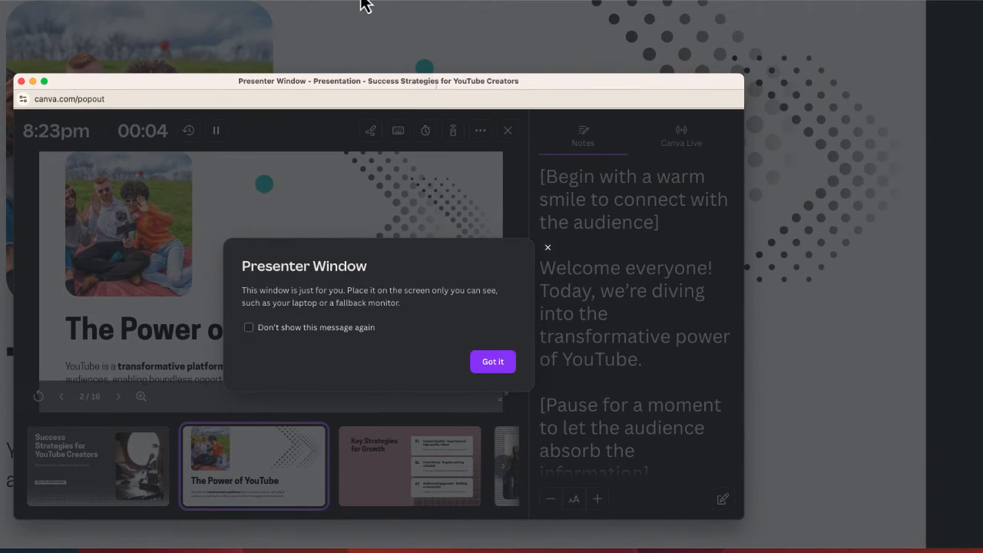
click(424, 68)
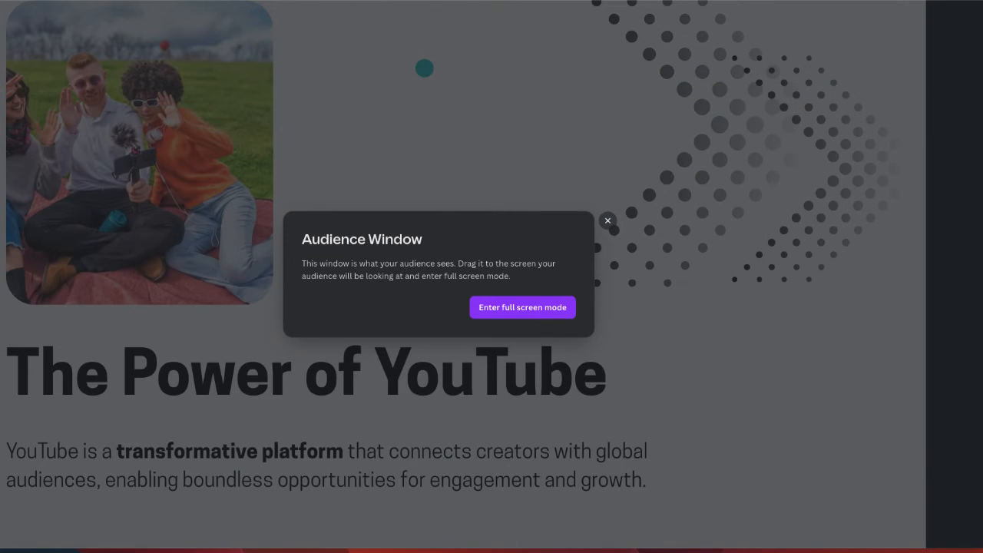
click(543, 317)
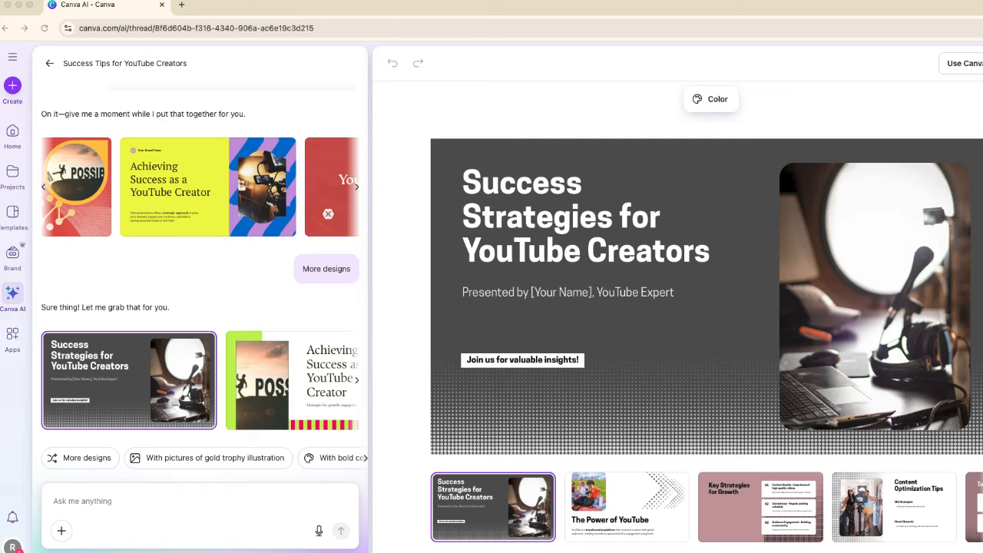
Place the Presenter Window over the Canva AI browser page without its introductory message, and enlarge the window.
drag(982, 166, 123, 22)
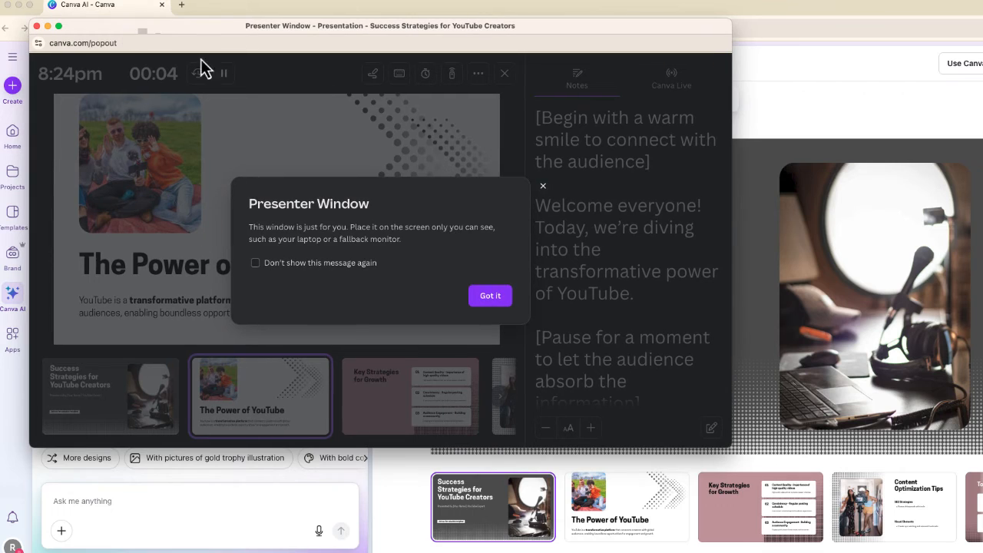
click(492, 296)
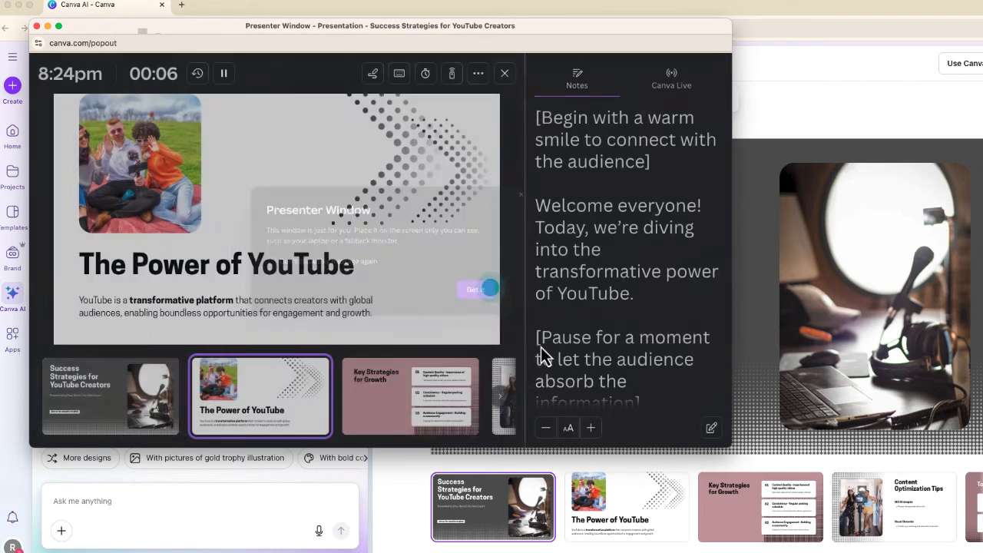
drag(730, 447, 982, 552)
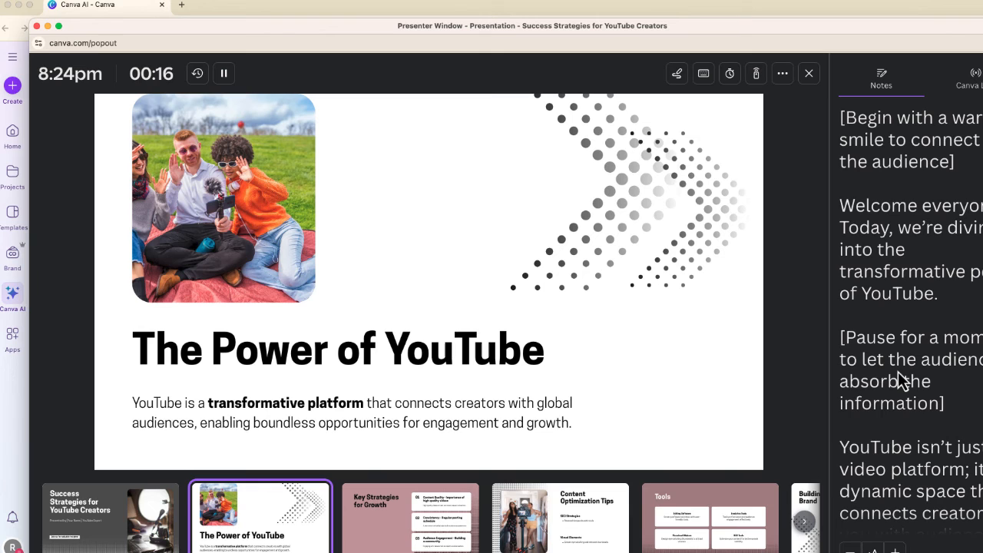
Skim page 2's notes in the Presenter Window and reduce their text size by three levels.
scroll(898, 372, down, 1)
scroll(898, 372, down, 2)
scroll(898, 371, up, 3)
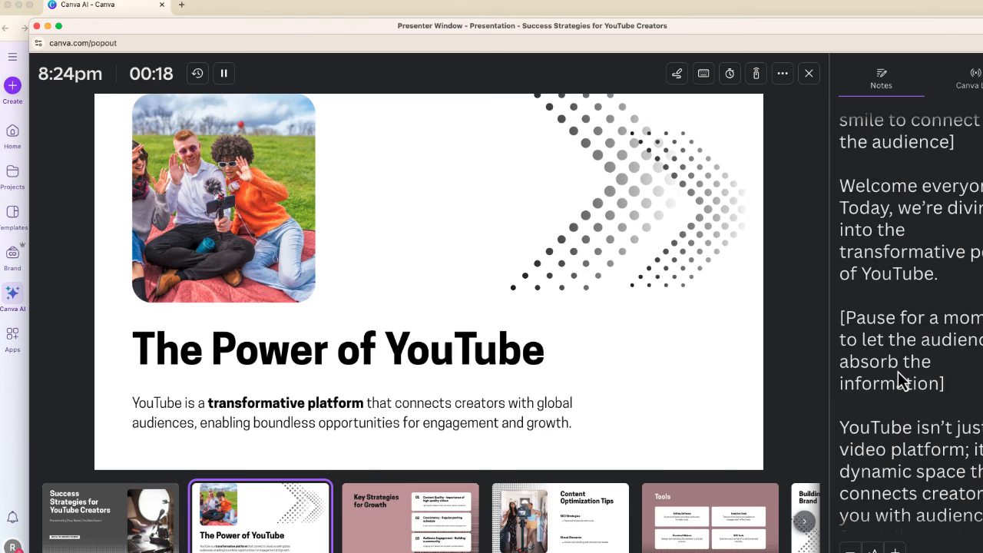
click(849, 550)
click(850, 550)
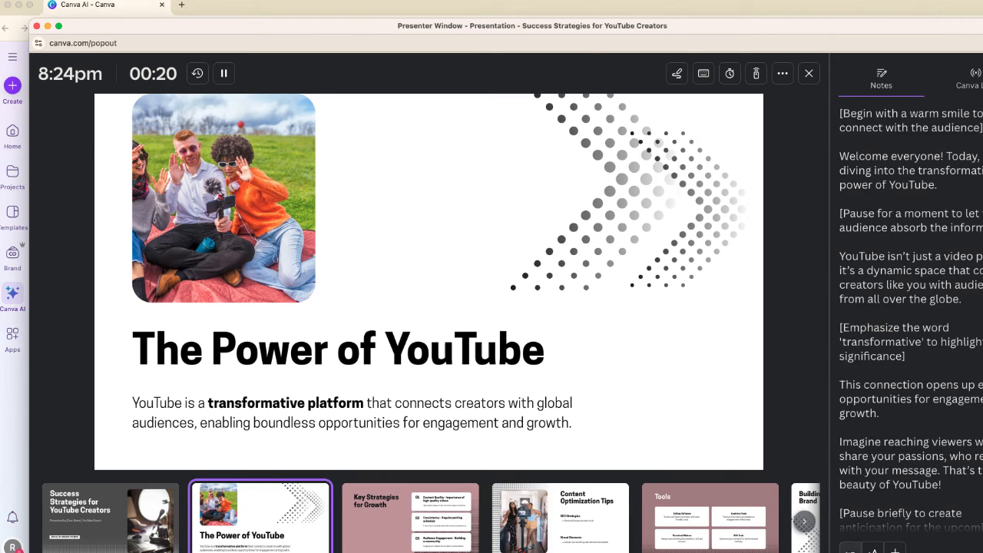
click(850, 550)
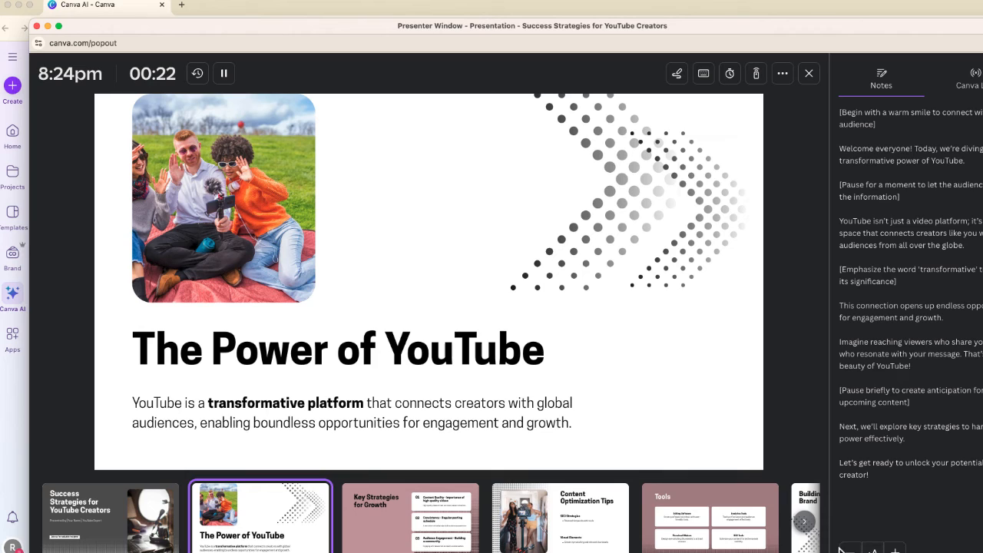